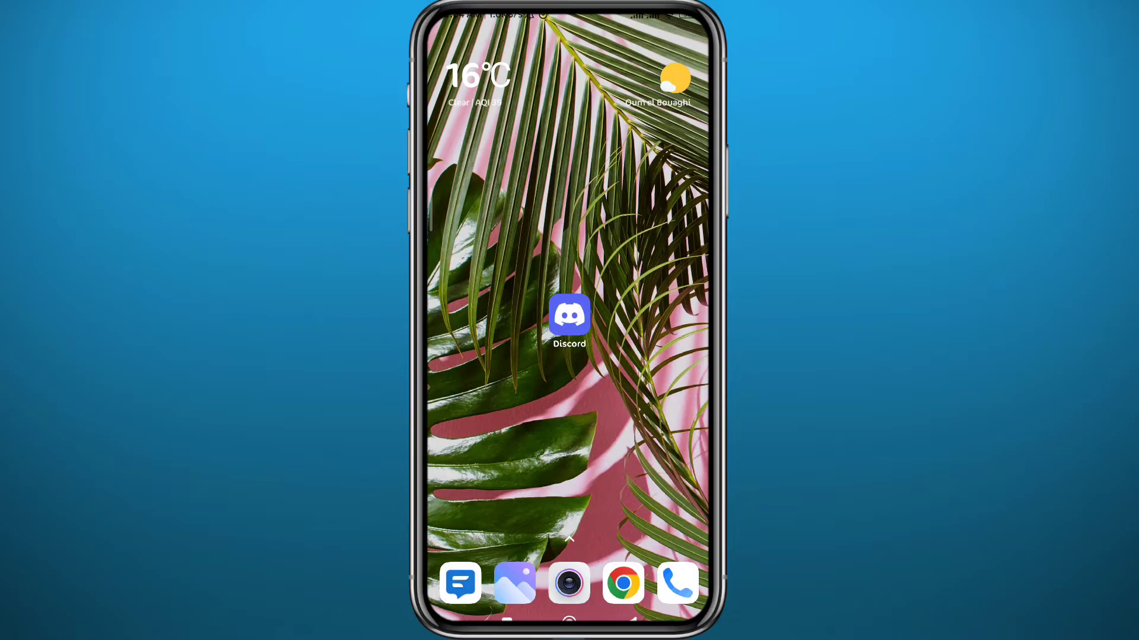
{"action": "scroll", "coordinate": [570, 356], "scroll_direction": "down", "scroll_amount": 5}
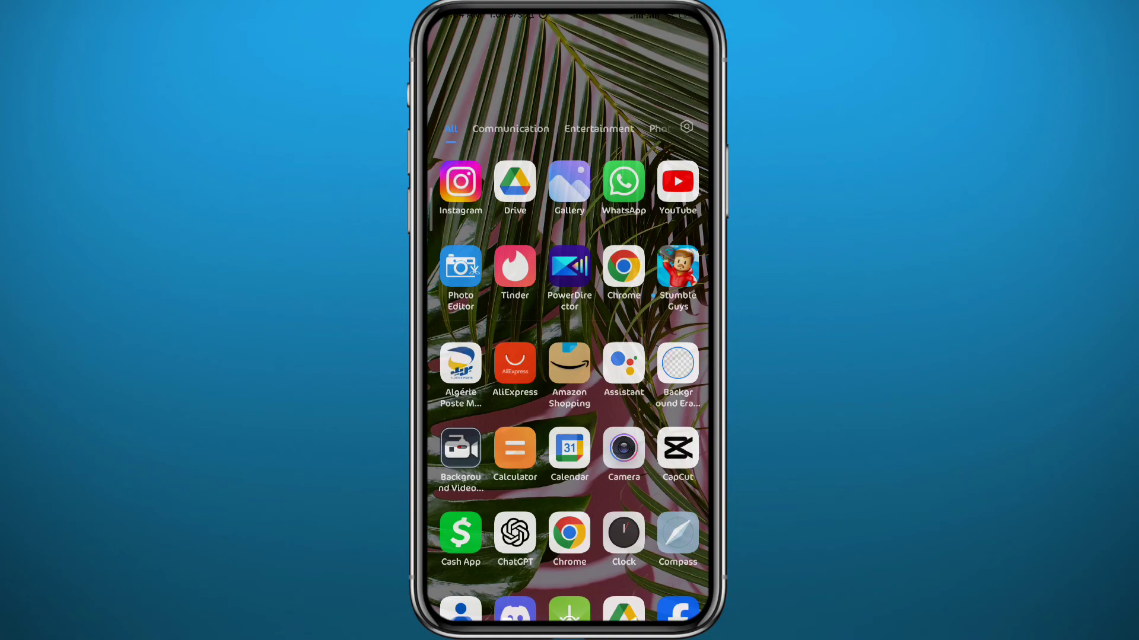
{"action": "scroll", "coordinate": [570, 321], "scroll_direction": "down", "scroll_amount": 5}
{"action": "scroll", "coordinate": [570, 321], "scroll_direction": "down", "scroll_amount": 5}
{"action": "scroll", "coordinate": [570, 321], "scroll_direction": "down", "scroll_amount": 5}
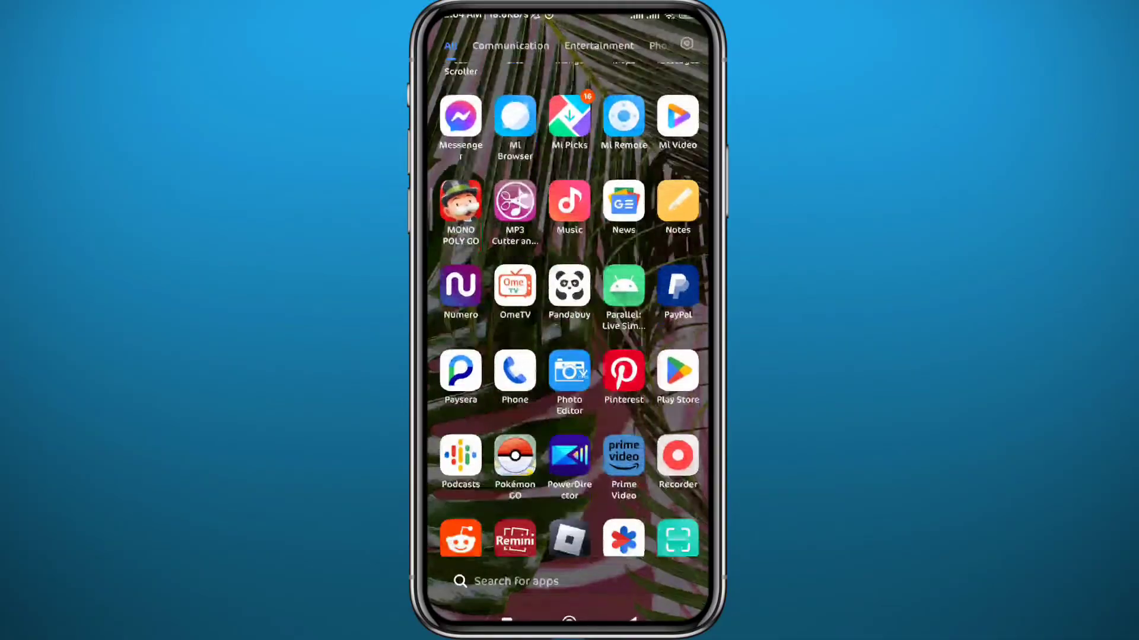
{"action": "scroll", "coordinate": [569, 321], "scroll_direction": "down", "scroll_amount": 2}
Step: Find Discord in the Play Store, confirm it's installed with no pending update, then go home
{"action": "left_click", "coordinate": [677, 275]}
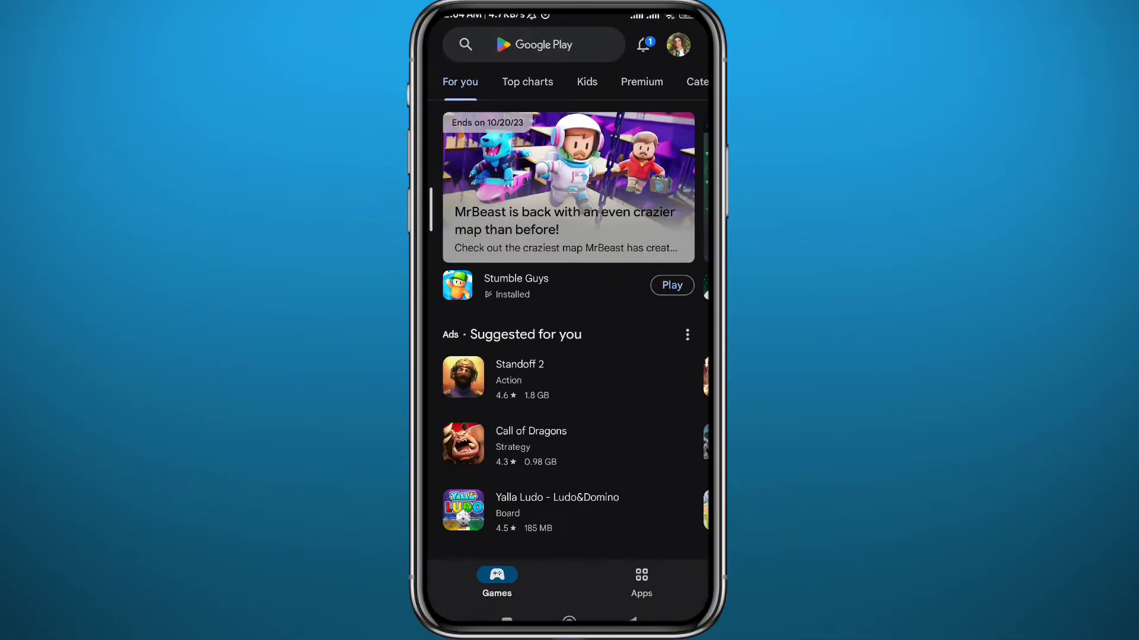
{"action": "left_click", "coordinate": [534, 44]}
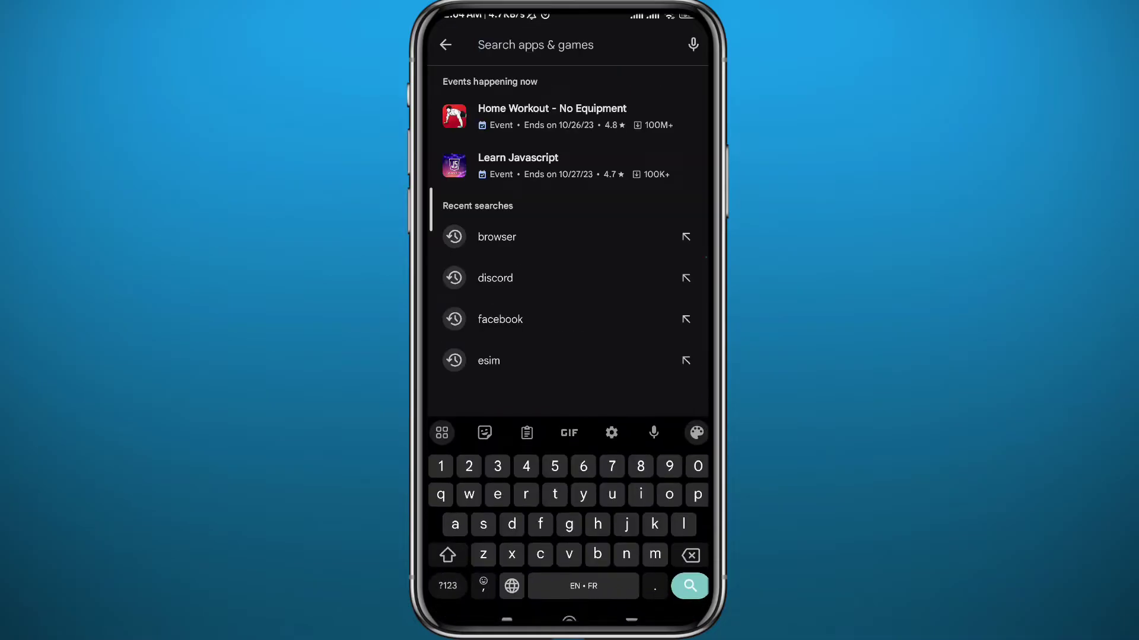
{"action": "left_click", "coordinate": [511, 276]}
{"action": "left_click", "coordinate": [546, 224]}
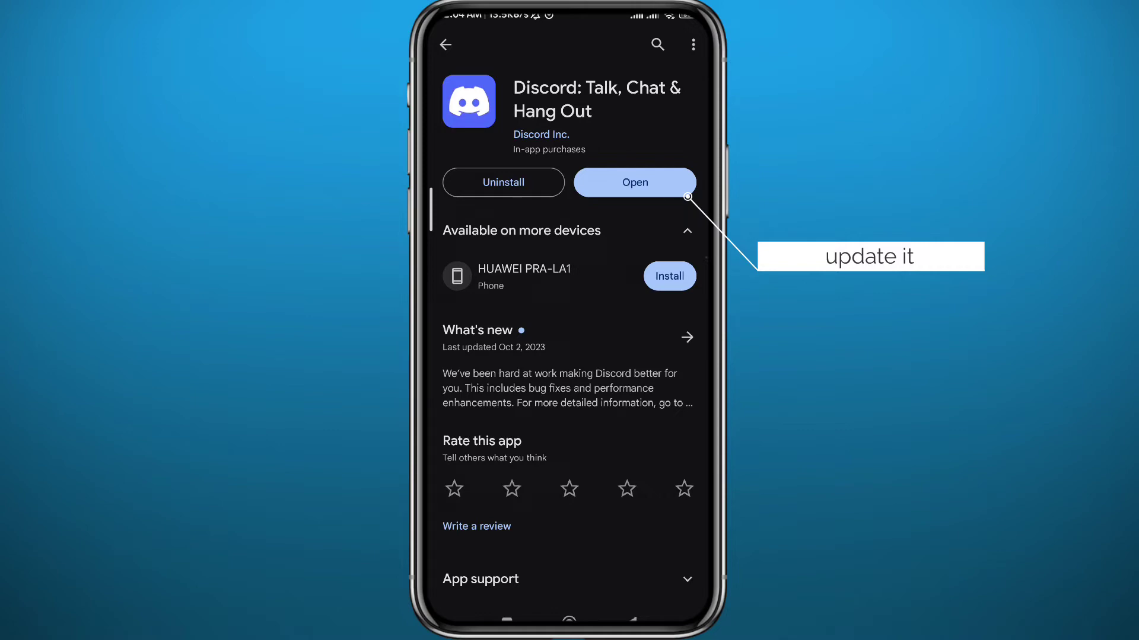
{"action": "left_click", "coordinate": [569, 620]}
Step: Download the 'silly little guy' sticker PNG from stickers.gg in Chrome, then return home
{"action": "left_click", "coordinate": [569, 619]}
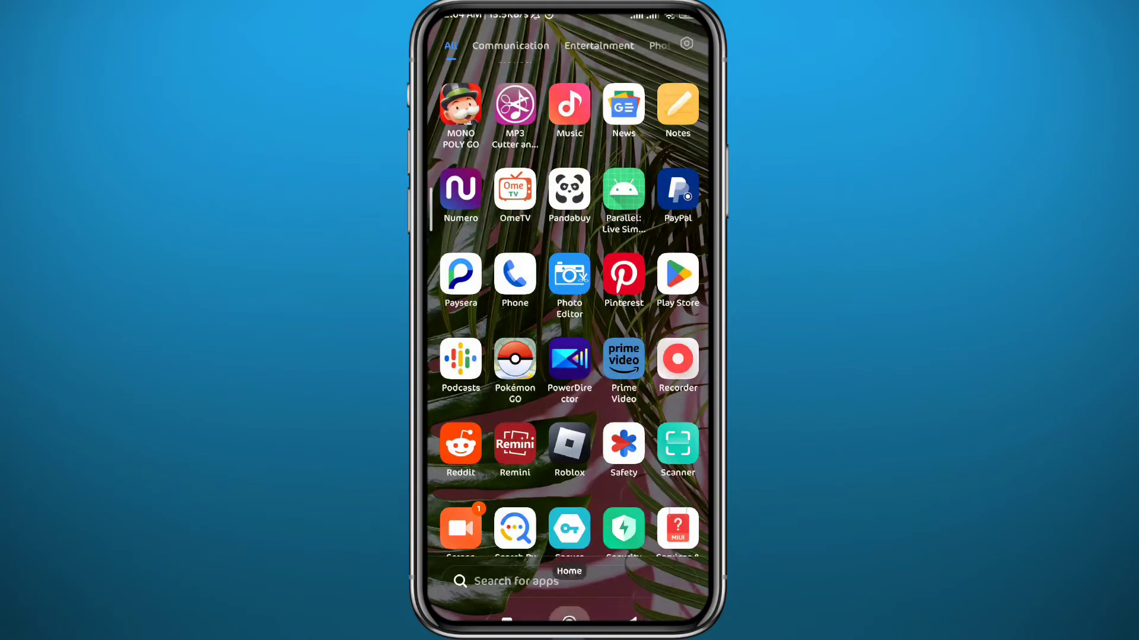
{"action": "left_click", "coordinate": [623, 583]}
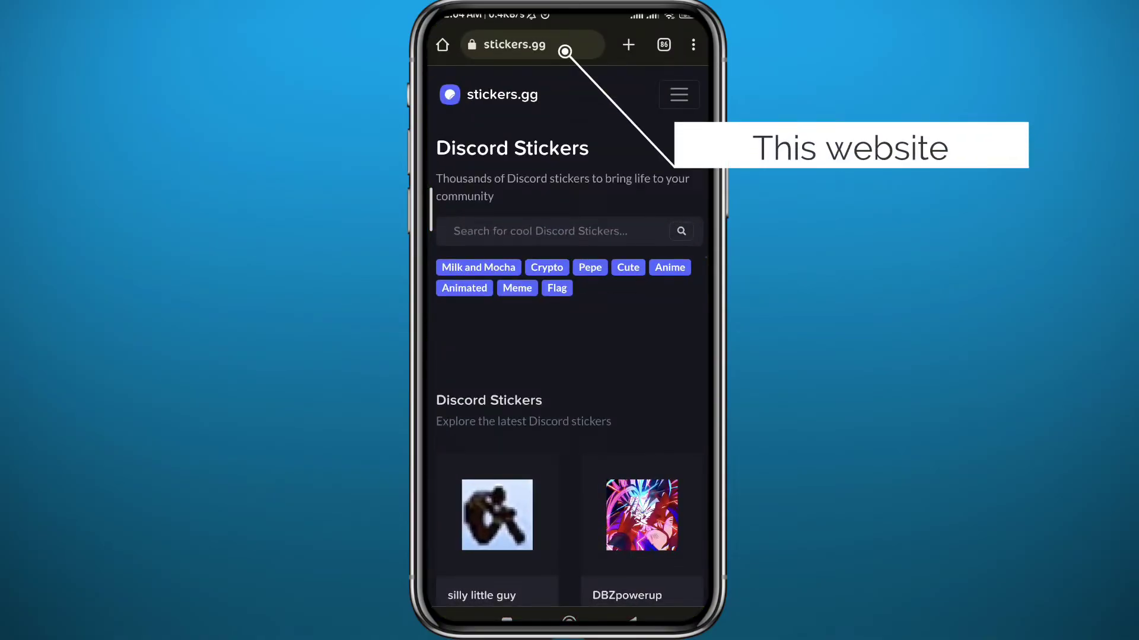
{"action": "scroll", "coordinate": [521, 253], "scroll_direction": "down", "scroll_amount": 5}
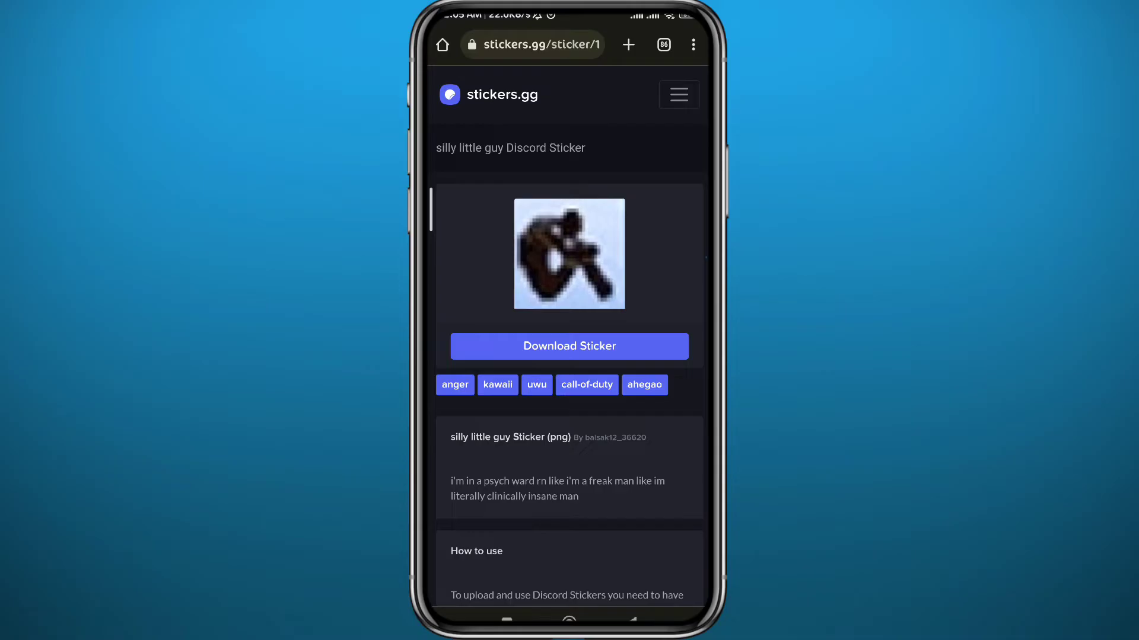
{"action": "left_click", "coordinate": [574, 346]}
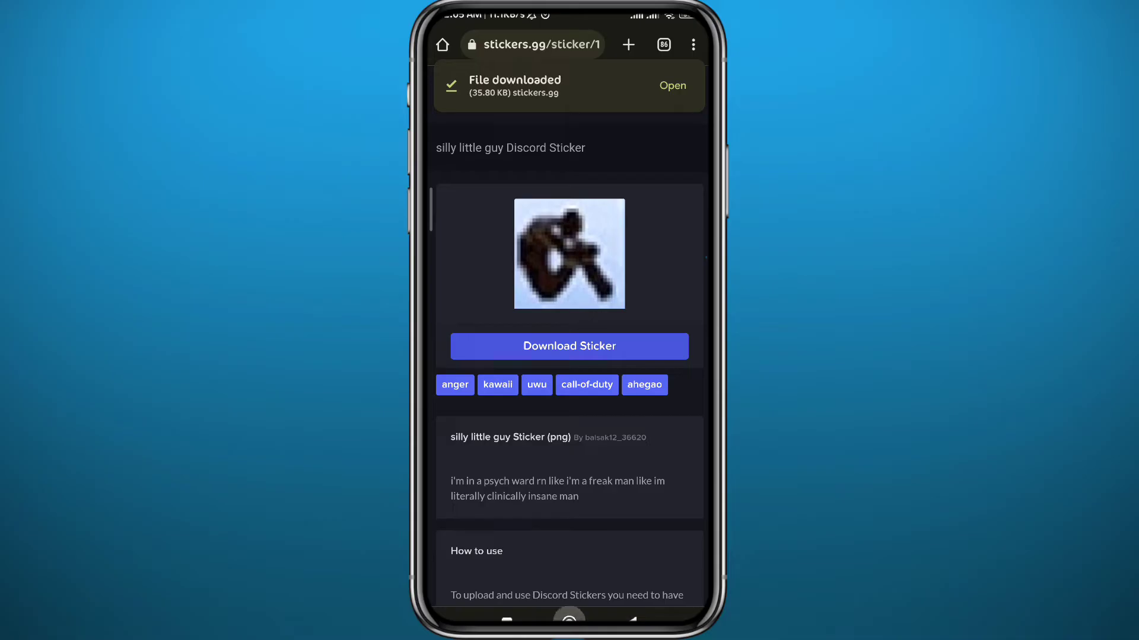
{"action": "left_click", "coordinate": [569, 620]}
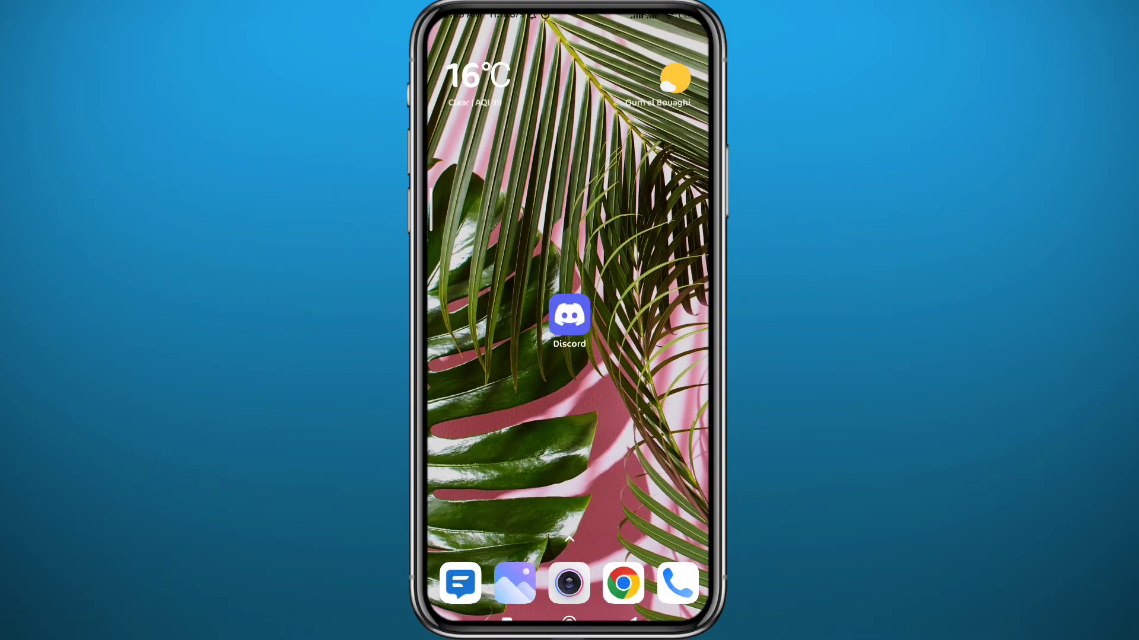
Step: Attach the downloaded 'silly little guy' sticker image from the gallery and send it to #general
{"action": "left_click", "coordinate": [569, 316]}
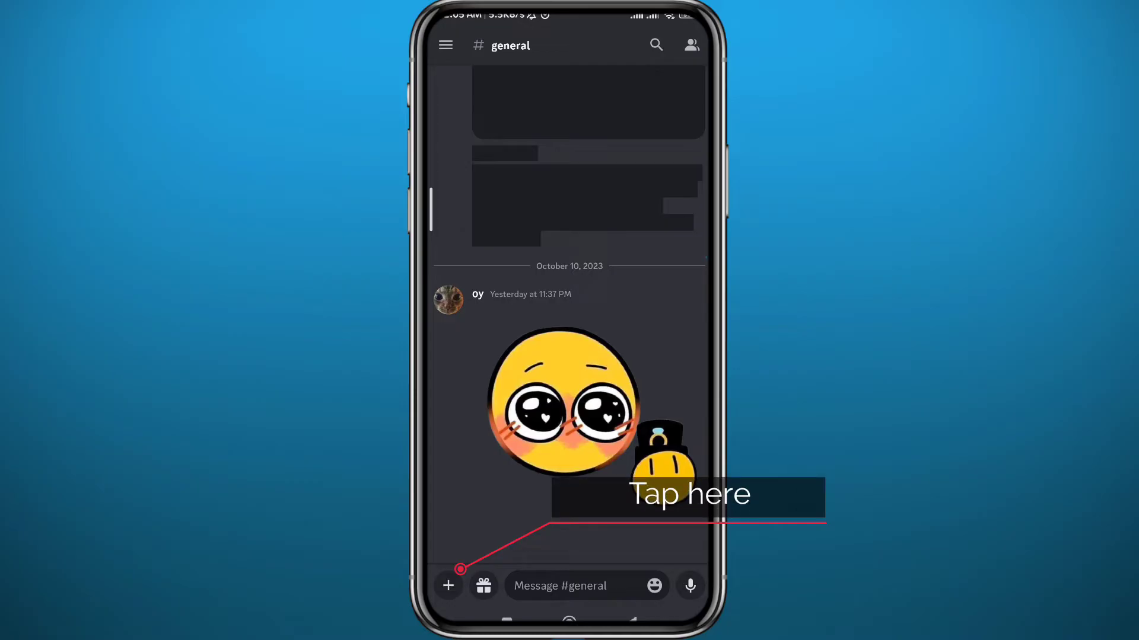
{"action": "left_click", "coordinate": [448, 586]}
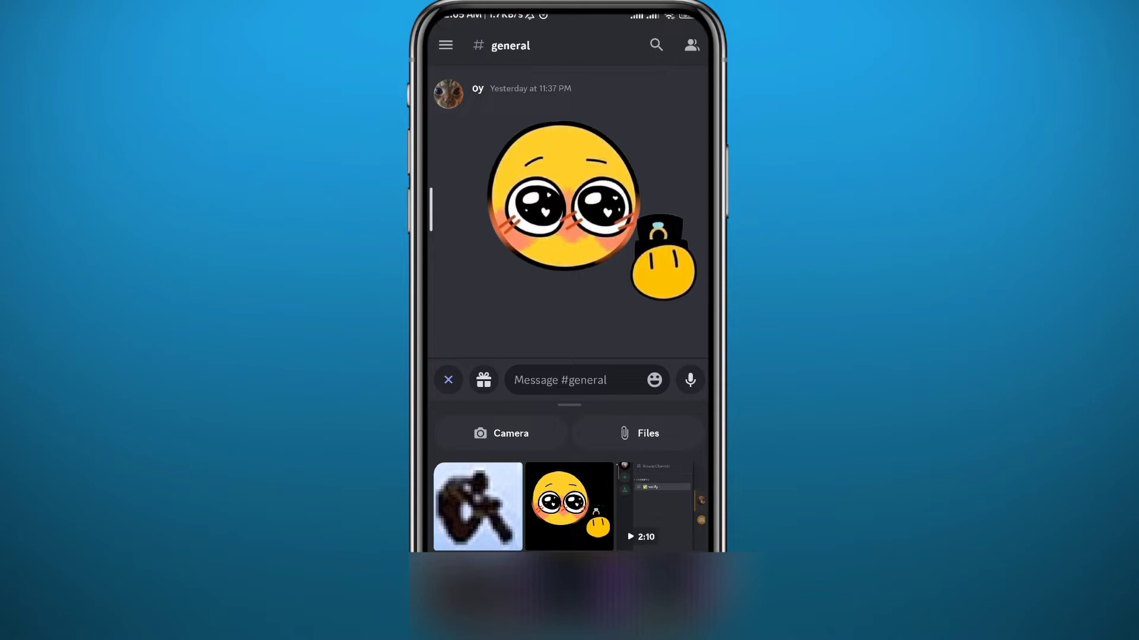
{"action": "left_click", "coordinate": [478, 506]}
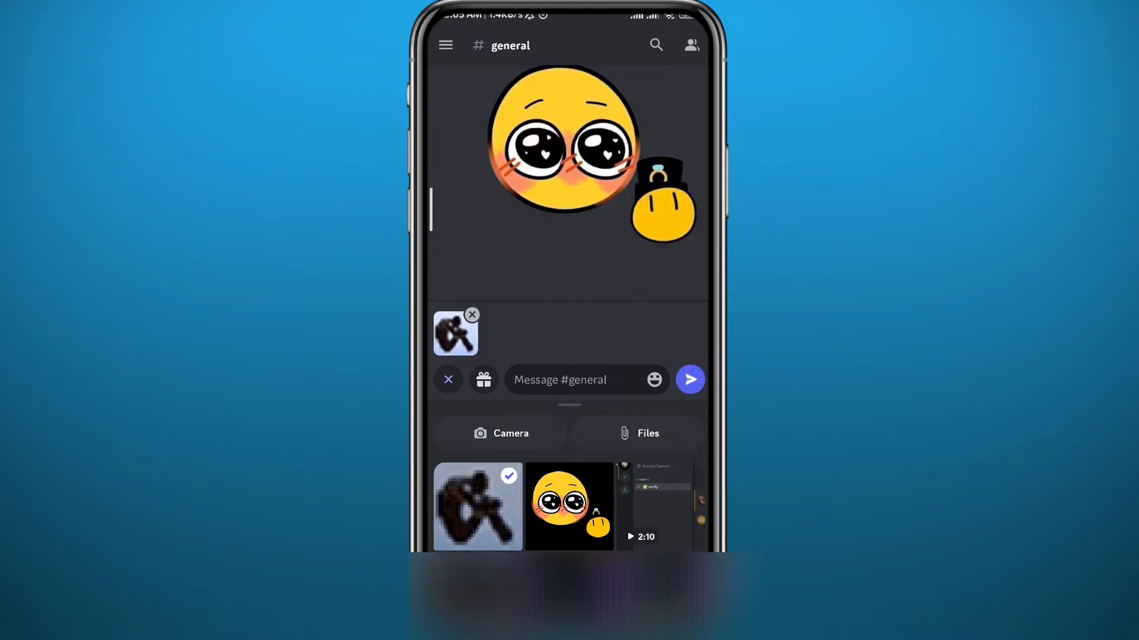
{"action": "left_click", "coordinate": [691, 380]}
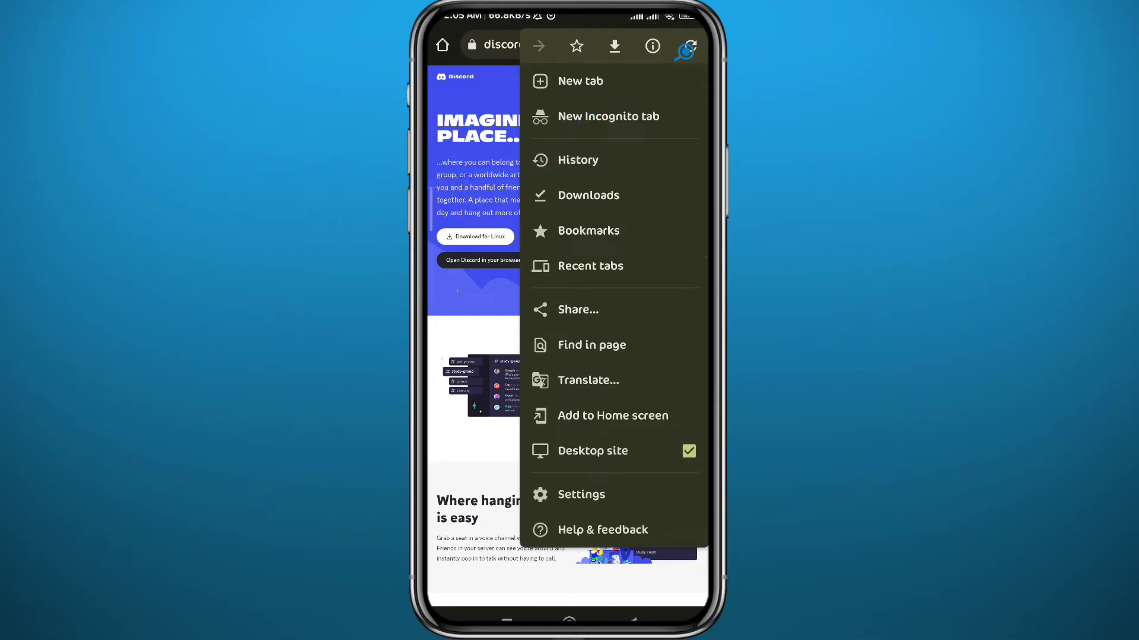
Step: Reload discord.com as the desktop site and reveal the #general channel sidebar
{"action": "left_click", "coordinate": [690, 47]}
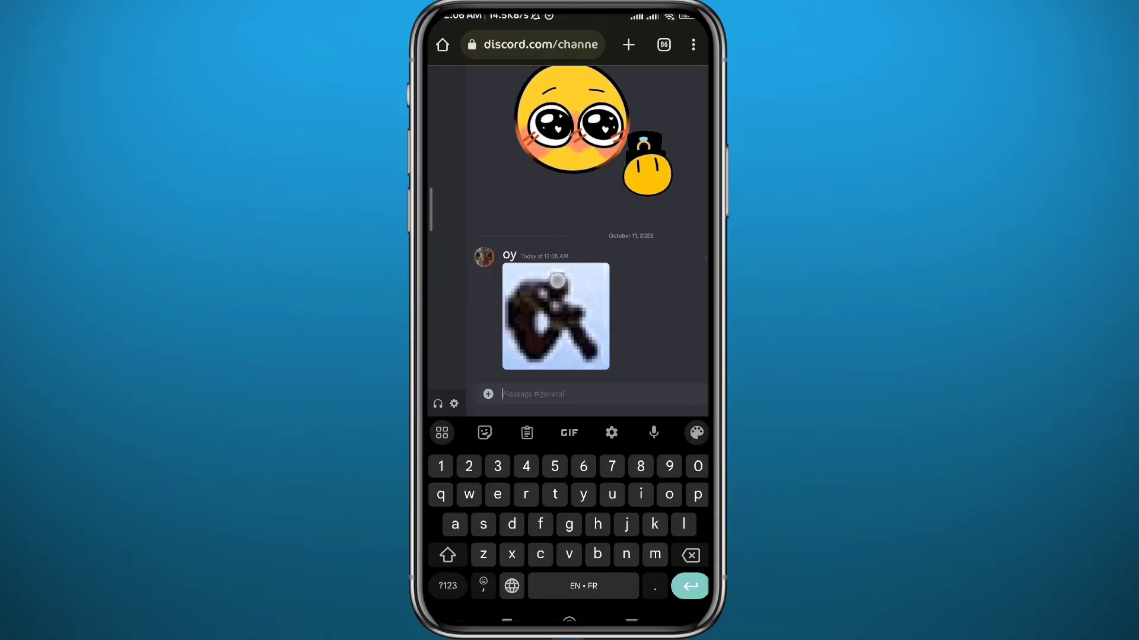
{"action": "left_click_drag", "start_coordinate": [556, 281], "coordinate": [656, 278]}
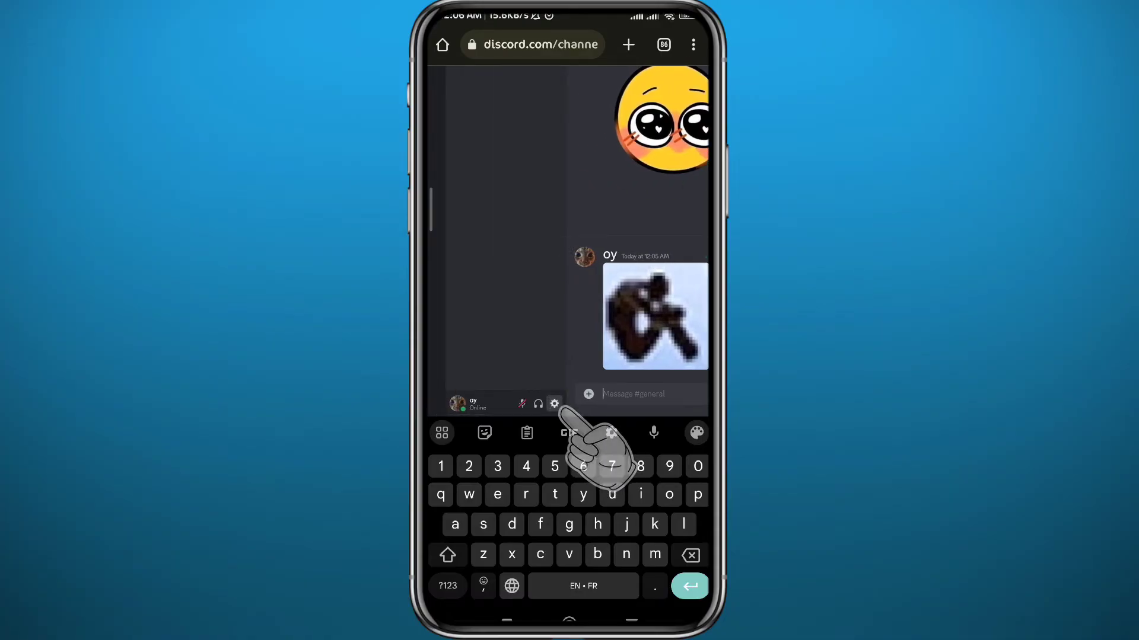
Step: Open User Settings > Server Boost and review the servers' boost levels and perks table
{"action": "left_click", "coordinate": [554, 403]}
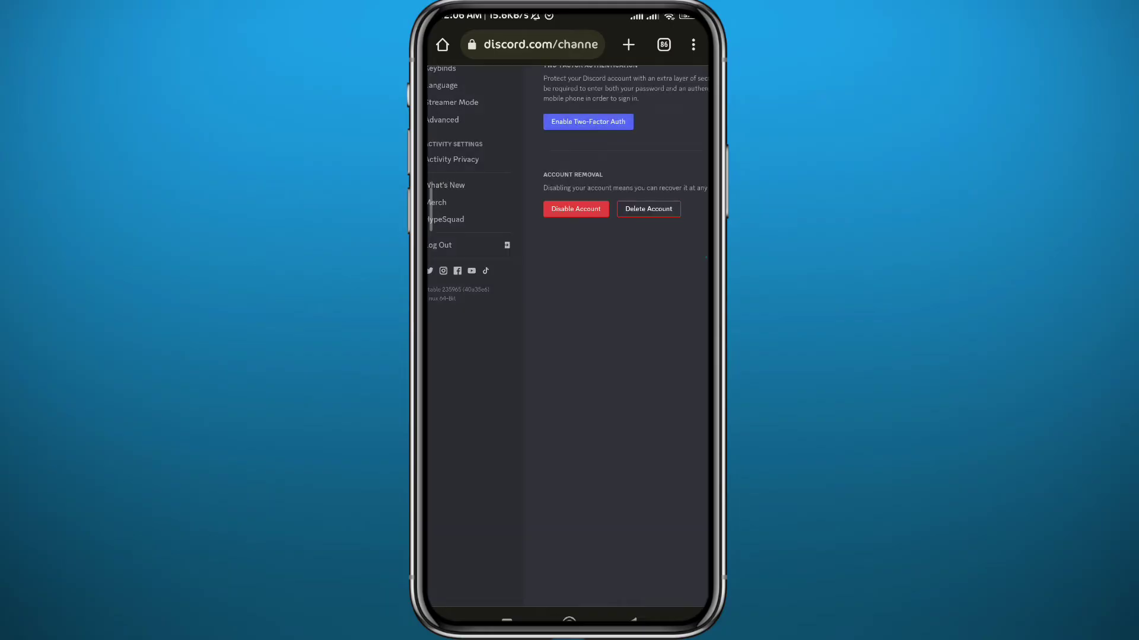
{"action": "scroll", "coordinate": [525, 355], "scroll_direction": "up", "scroll_amount": 5}
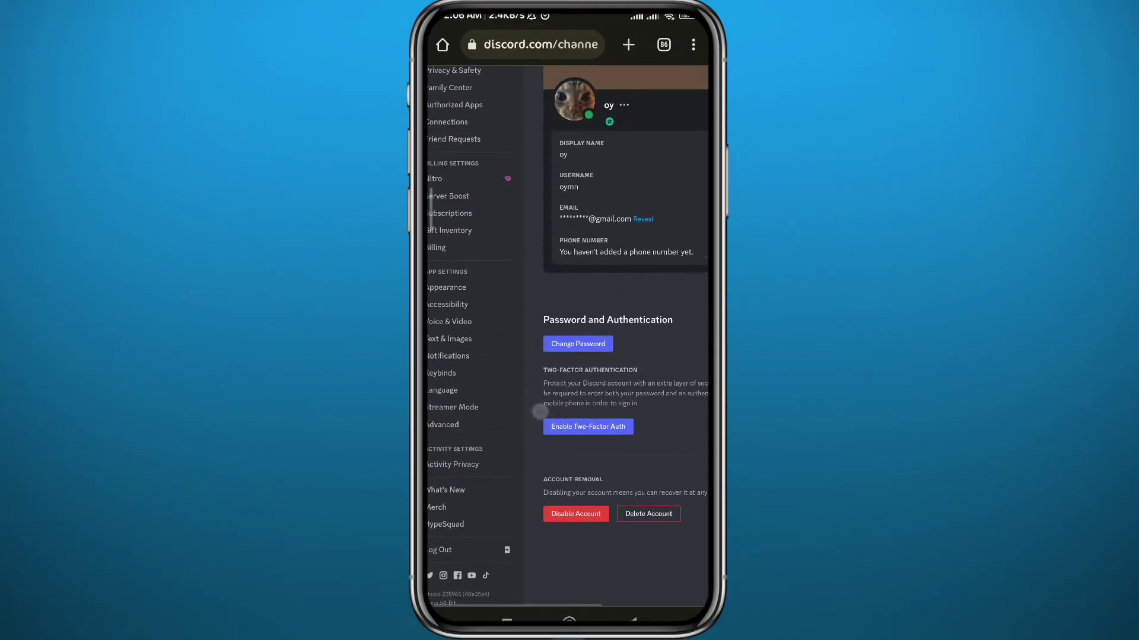
{"action": "scroll", "coordinate": [540, 411], "scroll_direction": "up", "scroll_amount": 2}
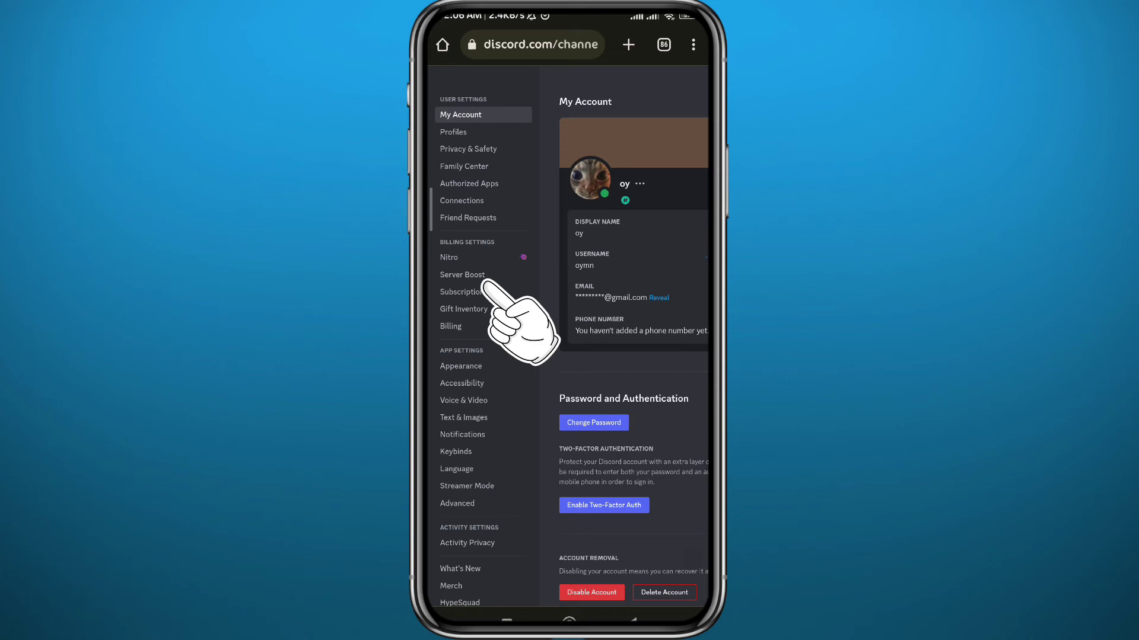
{"action": "left_click", "coordinate": [481, 276]}
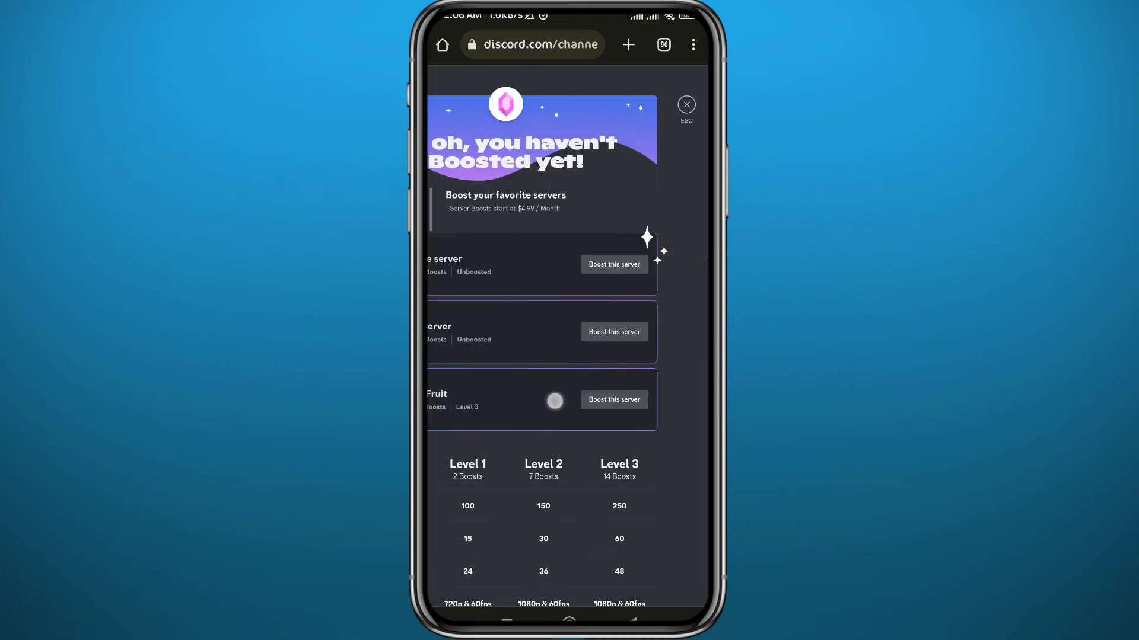
{"action": "left_click_drag", "start_coordinate": [555, 399], "coordinate": [589, 404]}
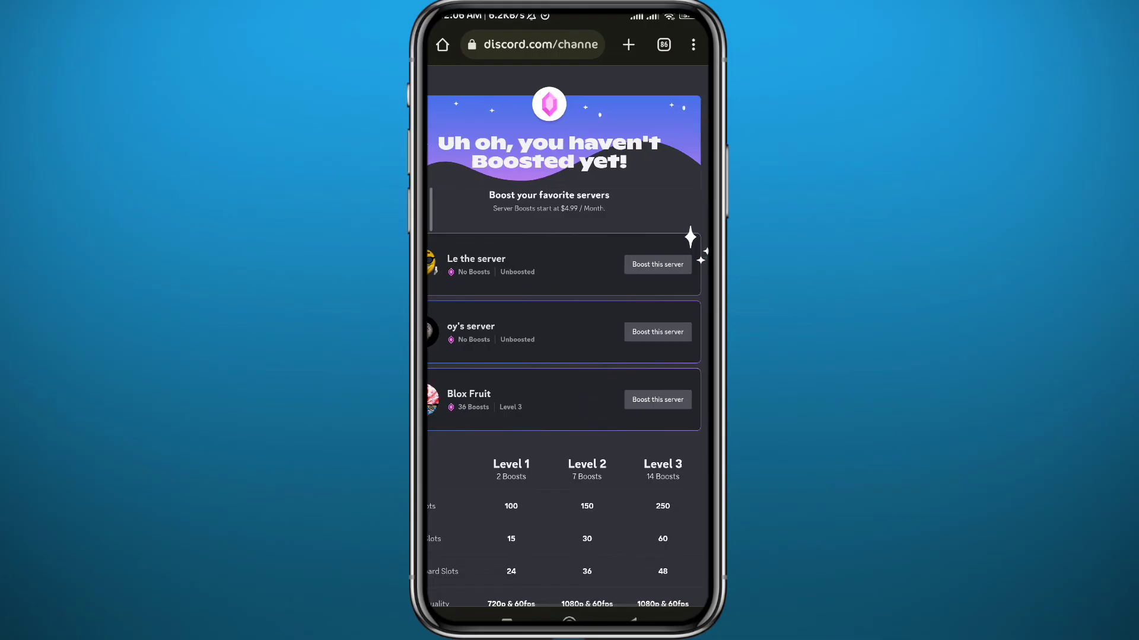
{"action": "scroll", "coordinate": [587, 347], "scroll_direction": "down", "scroll_amount": 3}
{"action": "left_click_drag", "start_coordinate": [546, 227], "coordinate": [569, 178]}
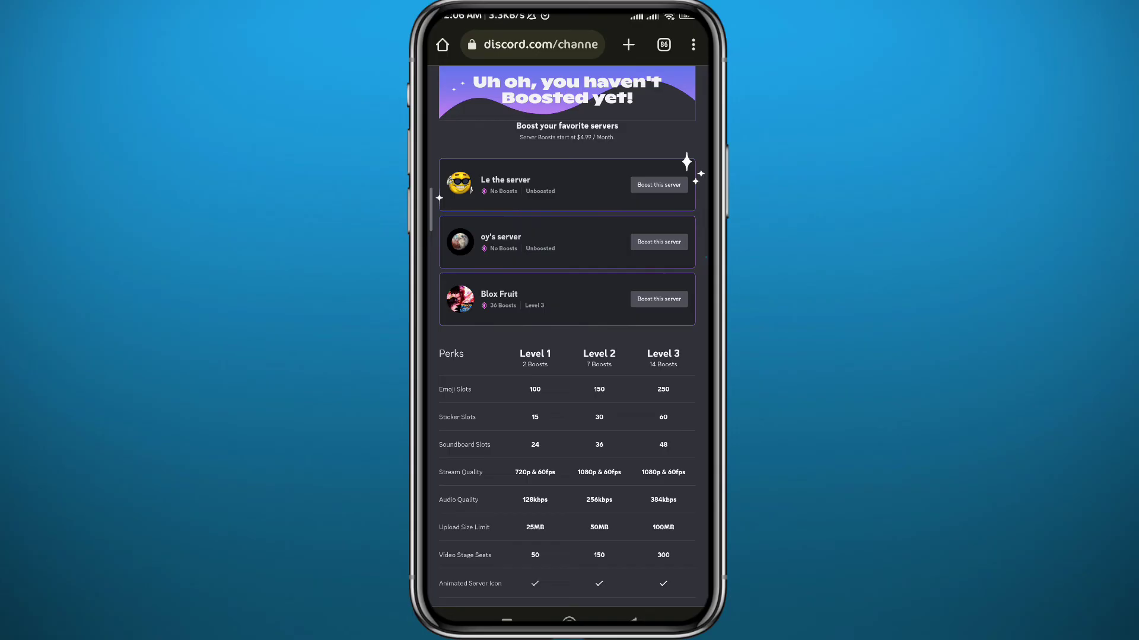
{"action": "left_click_drag", "start_coordinate": [475, 275], "coordinate": [475, 229]}
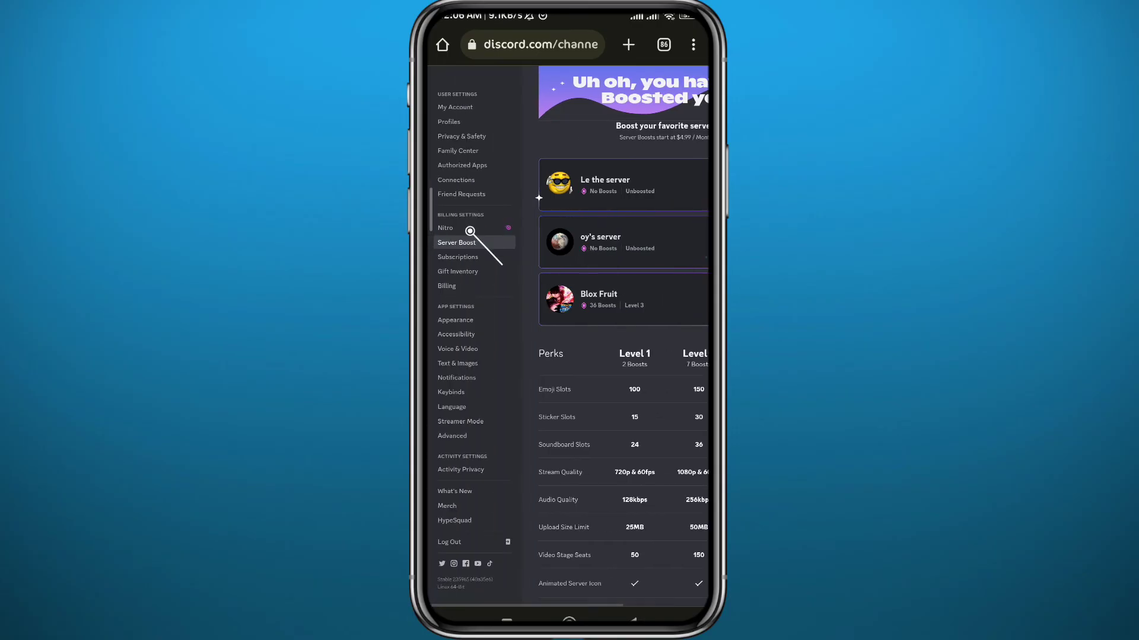
Step: View the Basic and full Nitro plans, then leave the browser for the home screen
{"action": "left_click", "coordinate": [469, 230]}
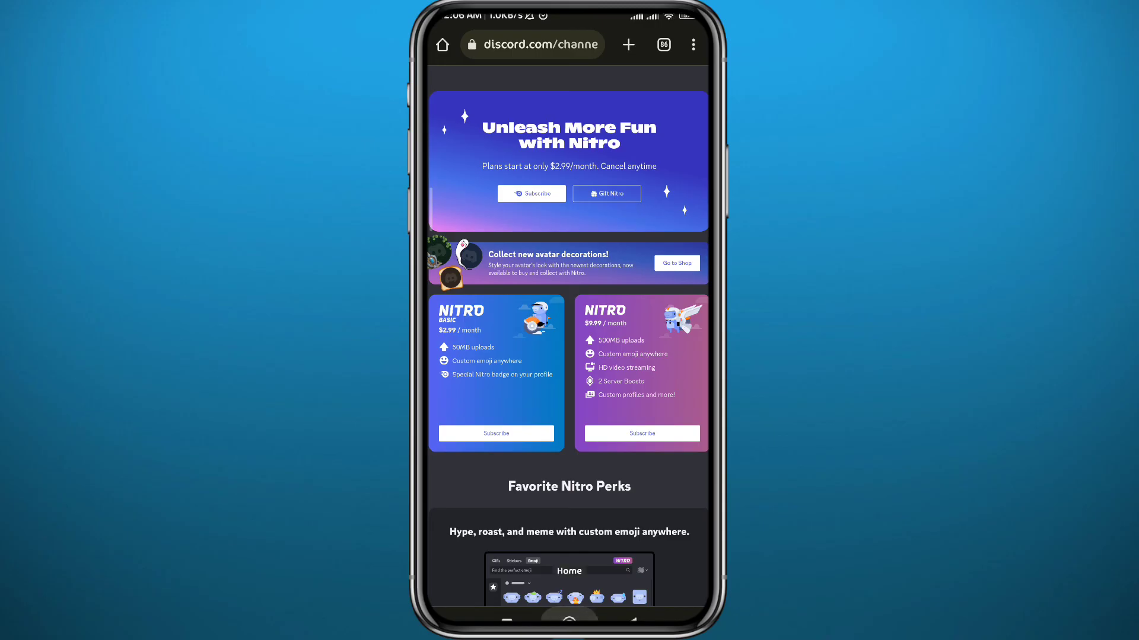
{"action": "left_click_drag", "start_coordinate": [569, 613], "coordinate": [569, 457]}
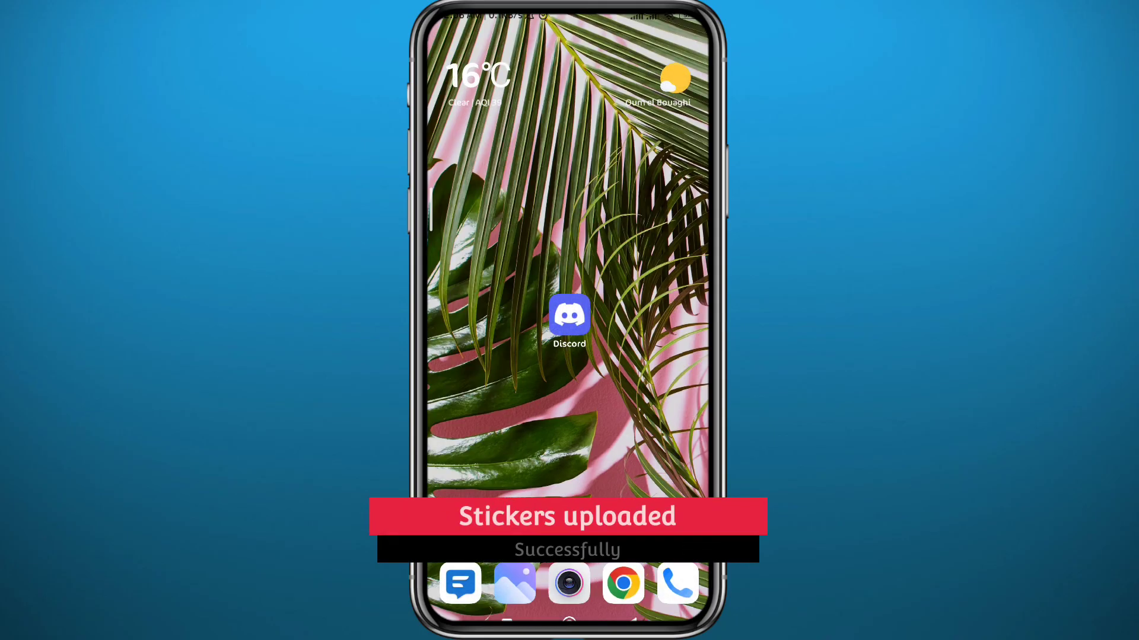